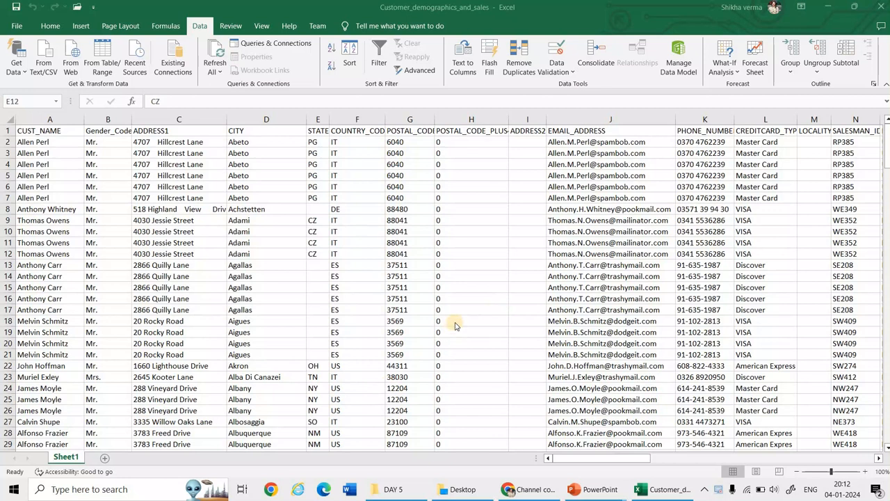
# Spell-check the CREDITCARD_TYPE column and correct "Expres" to "Express" individually in cells L28 and L29
pyautogui.click(757, 119)
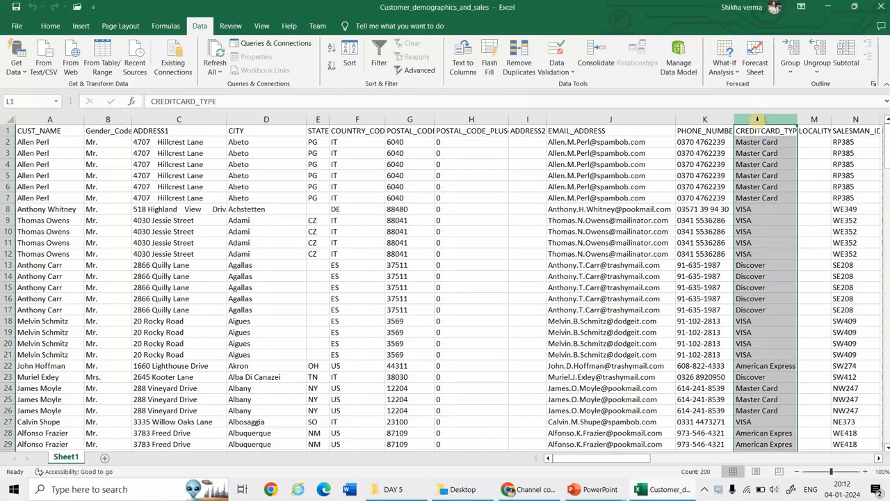
pyautogui.click(231, 28)
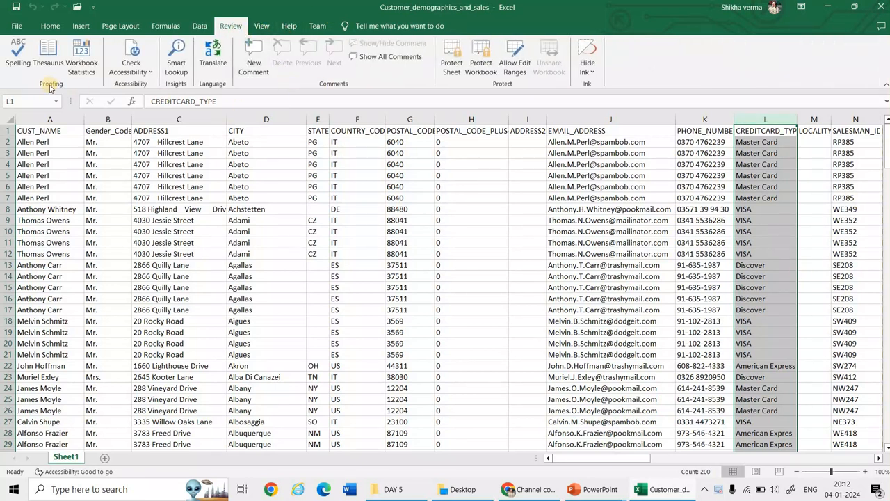
pyautogui.click(13, 66)
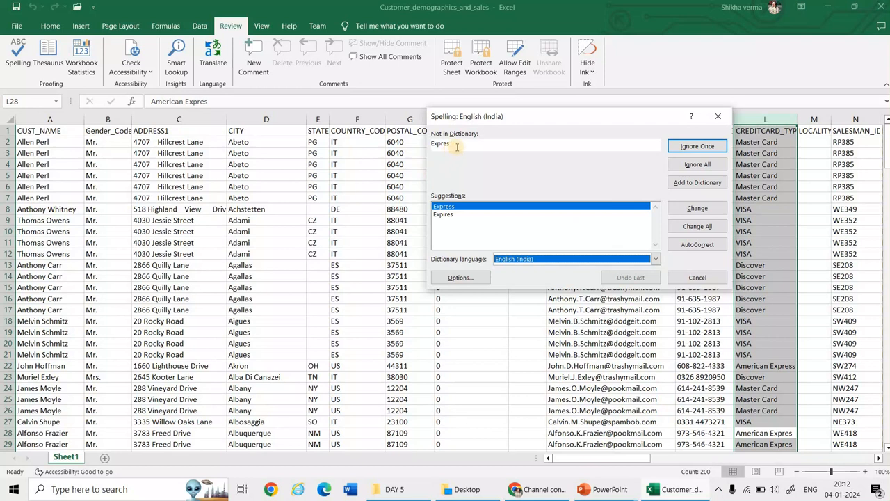
pyautogui.click(456, 207)
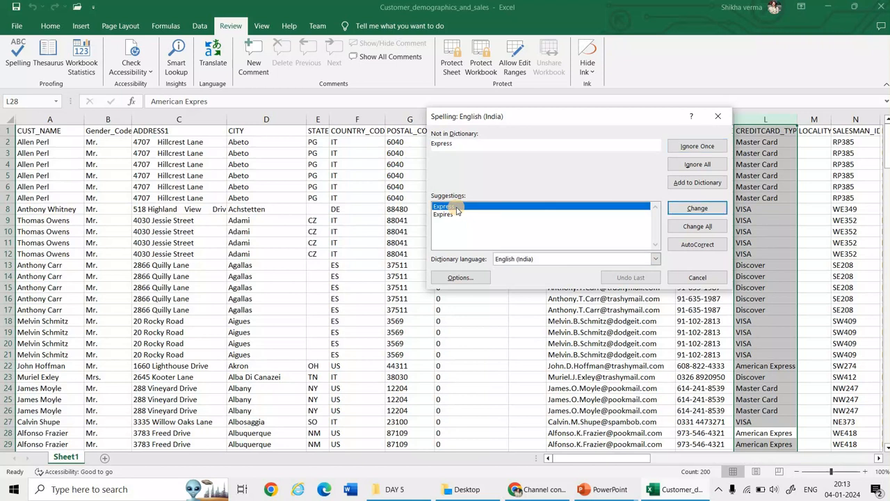
pyautogui.click(696, 209)
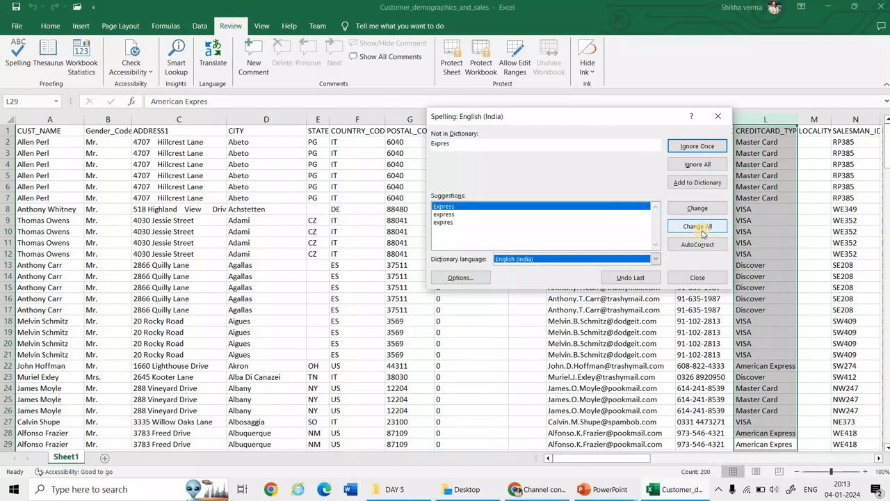
pyautogui.click(692, 212)
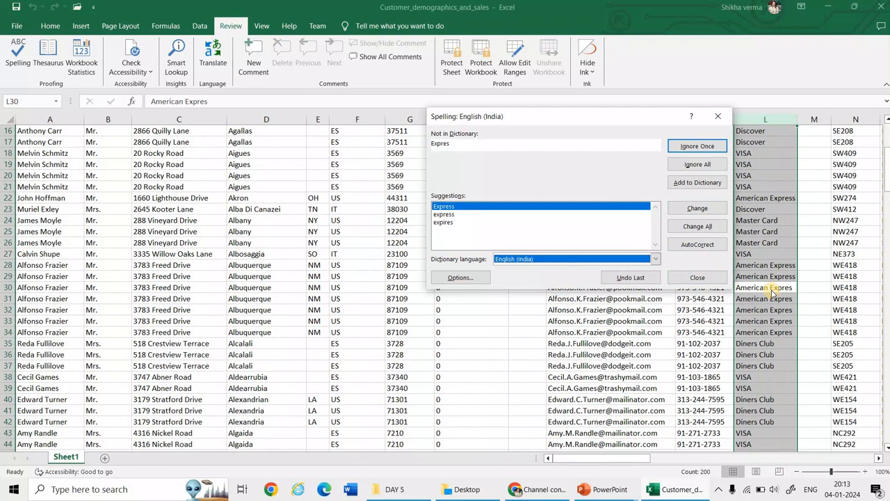
# Change all remaining occurrences of "Expres" to "Express" and end the spell check at the entry "jcb"
pyautogui.click(698, 228)
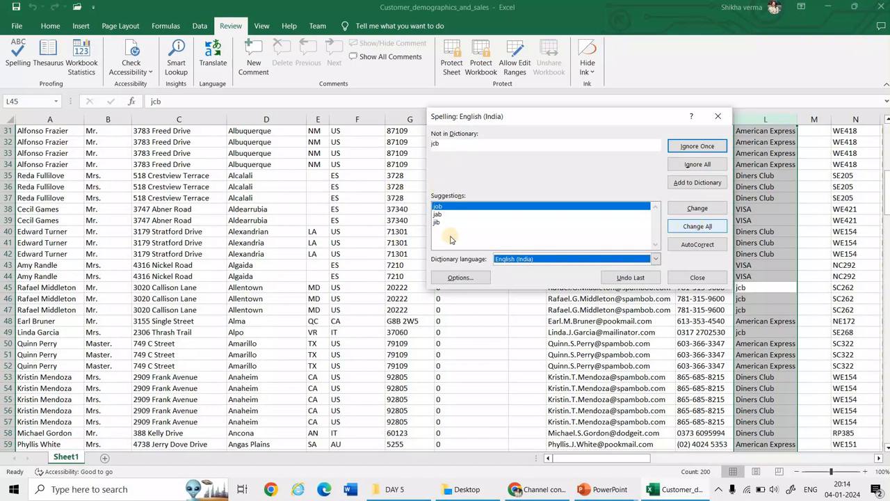
pyautogui.click(693, 281)
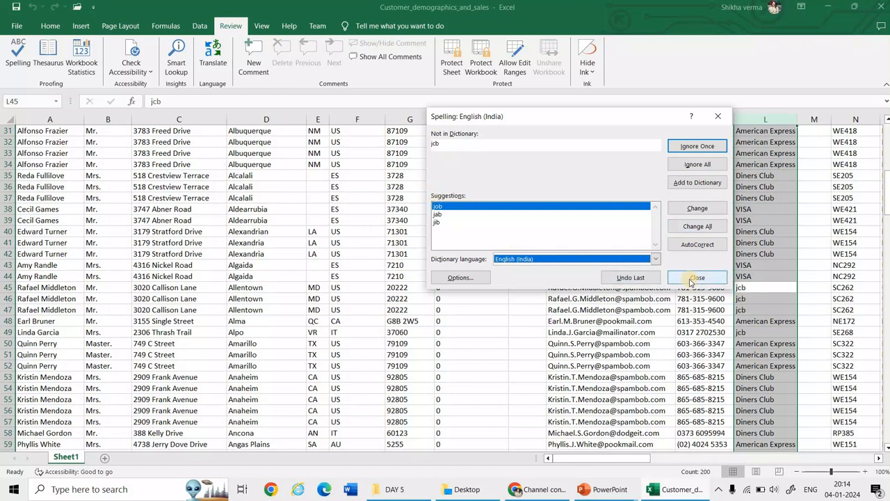
pyautogui.click(692, 279)
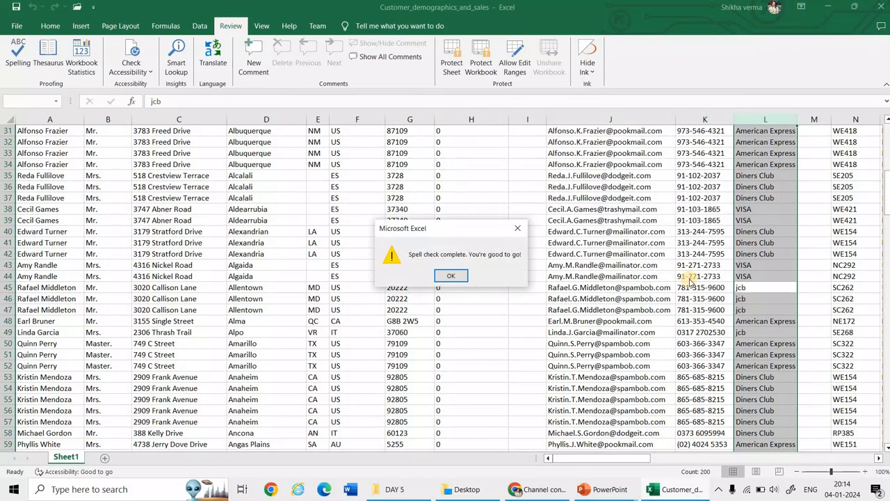
pyautogui.click(449, 276)
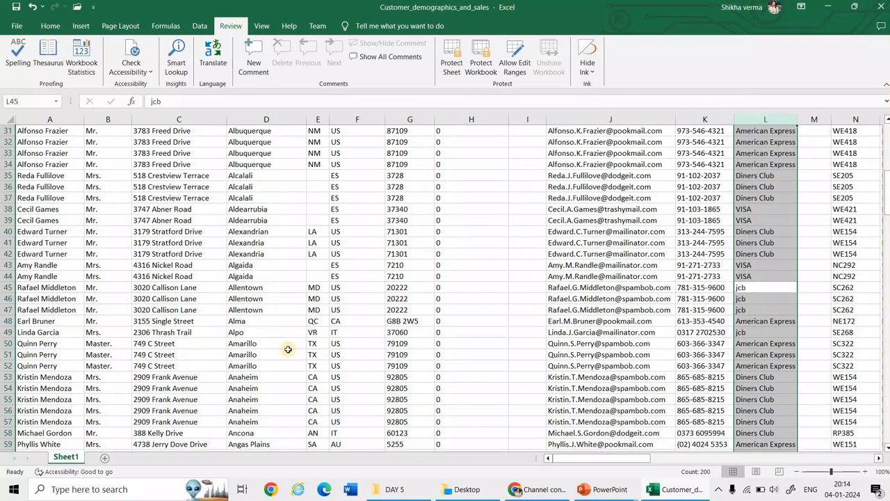
# Turn on filtering for the whole data range starting at A1 and return to the header row
pyautogui.click(180, 312)
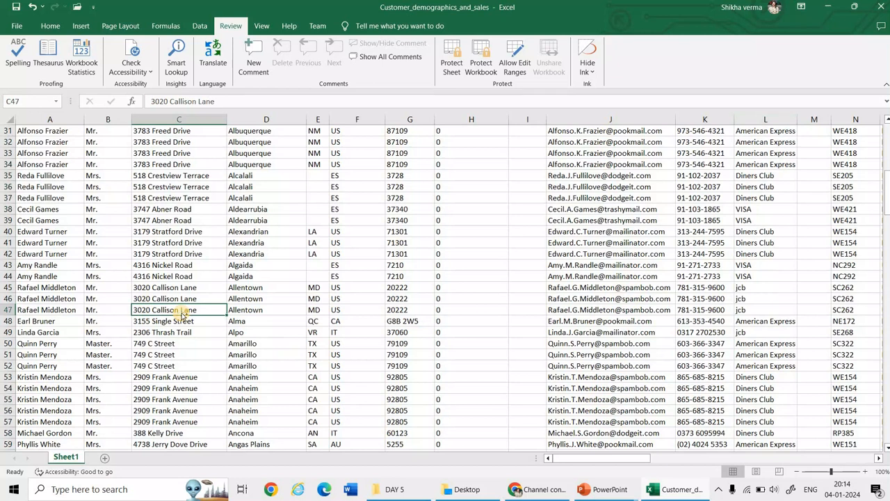
pyautogui.hotkey('ctrl', 'Home')
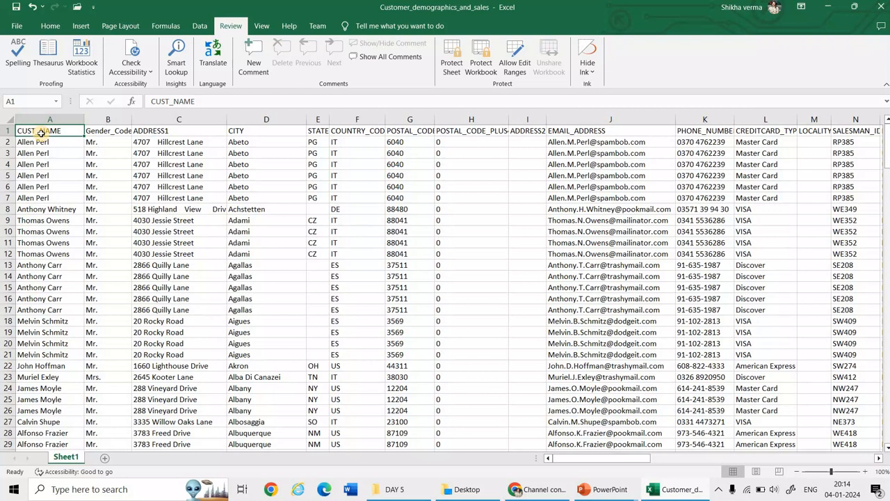
pyautogui.hotkey('ctrl', 'shift', 'End')
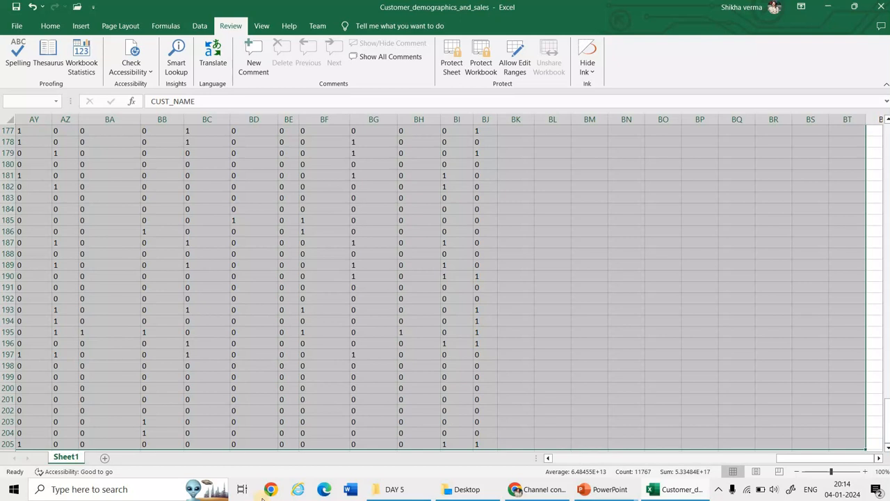
pyautogui.click(200, 28)
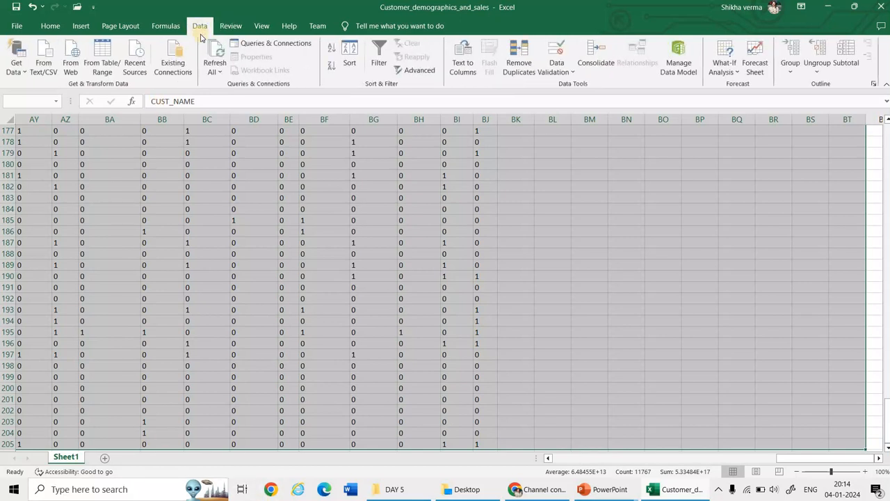
pyautogui.click(380, 66)
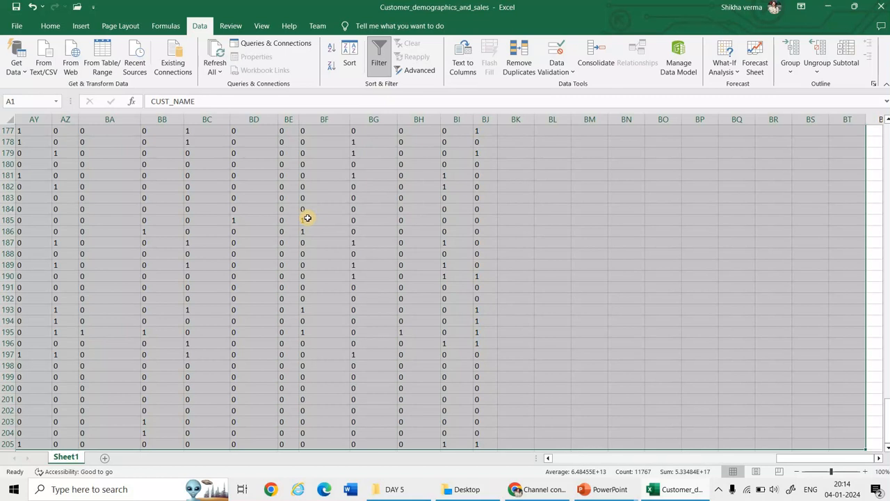
pyautogui.hotkey('ctrl', 'Home')
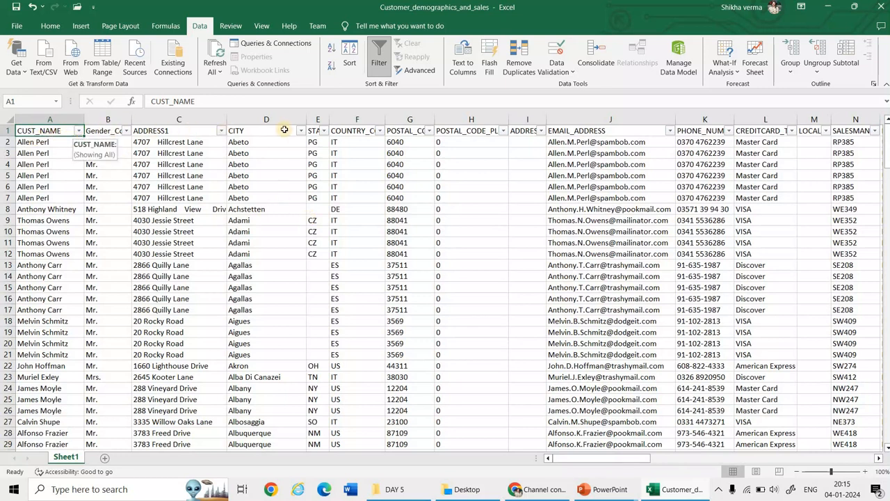
# Try deleting the empty rows 71 to 75 manually, and undo the deletion
pyautogui.click(840, 473)
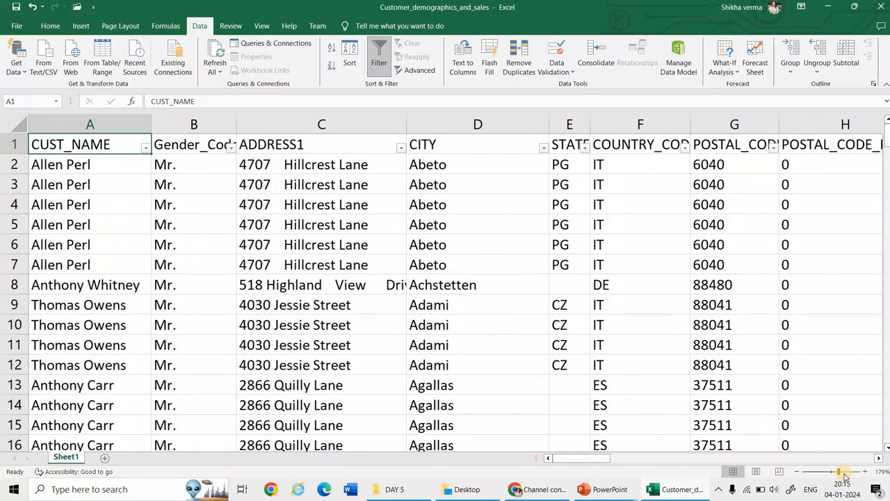
pyautogui.click(844, 473)
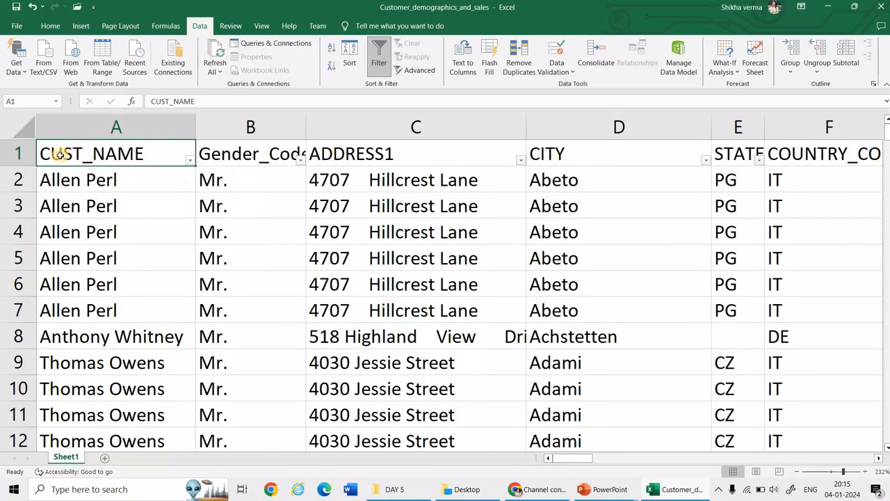
pyautogui.click(833, 472)
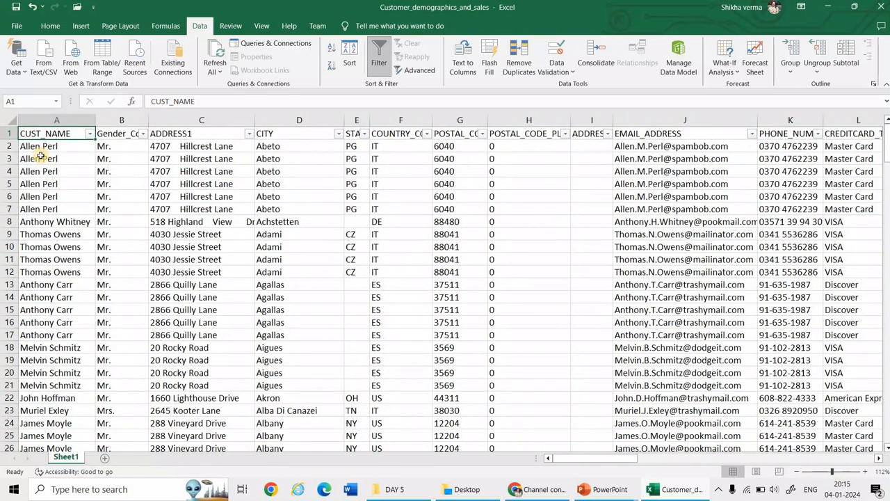
pyautogui.hotkey('ctrl', 'Down')
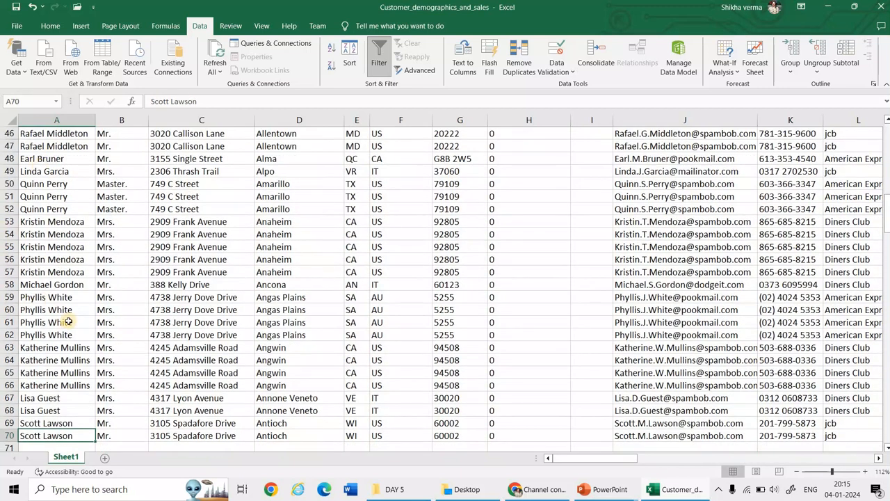
pyautogui.scroll(-2, 68, 319)
pyautogui.scroll(-1, 52, 377)
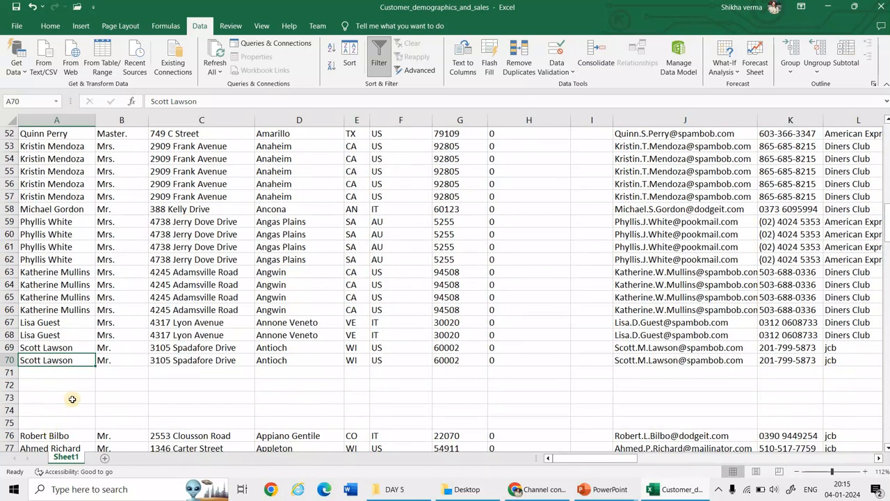
pyautogui.moveTo(8, 373); pyautogui.dragTo(10, 426)
pyautogui.rightClick(54, 386)
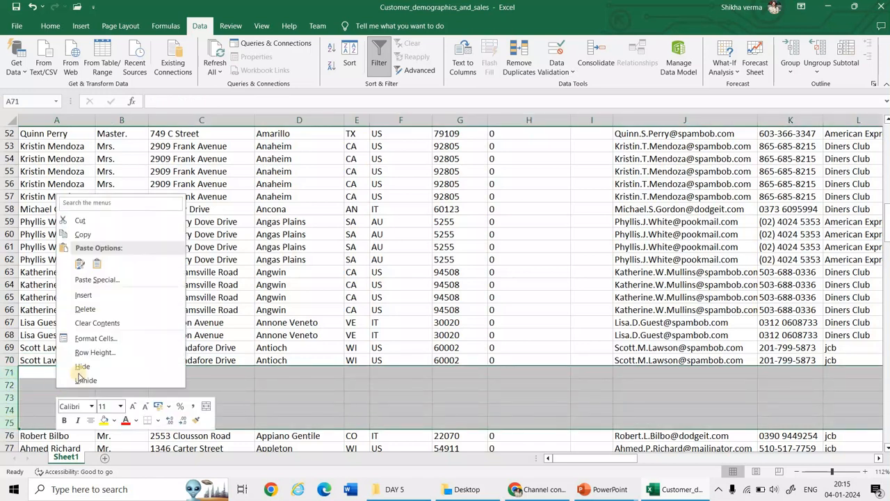
pyautogui.click(86, 309)
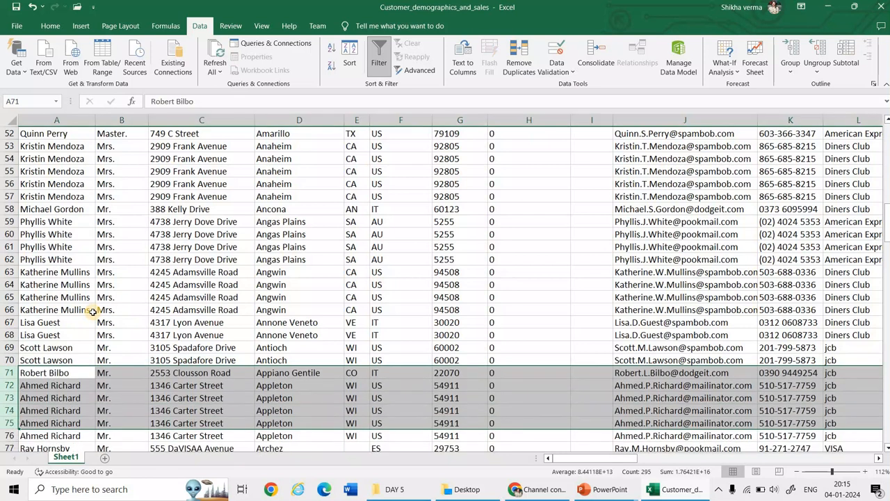
pyautogui.hotkey('ctrl', 'z')
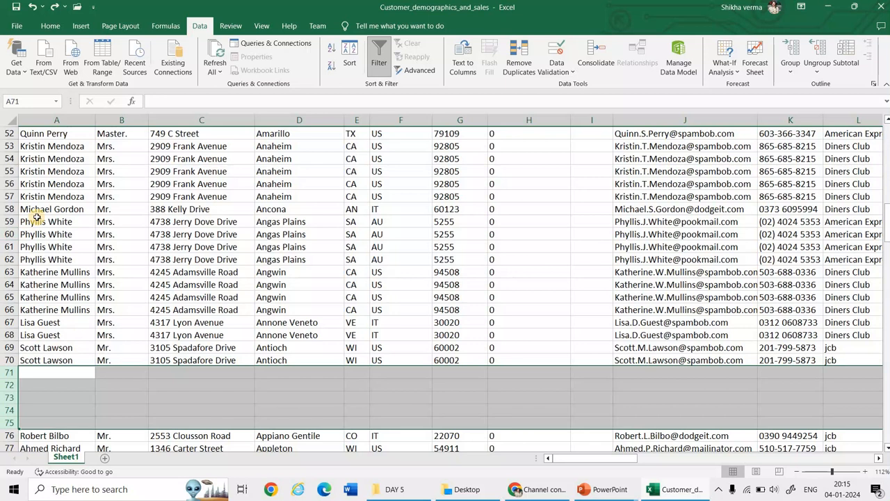
# Filter the CUST_NAME column to show only the blank entries
pyautogui.hotkey('ctrl', 'Home')
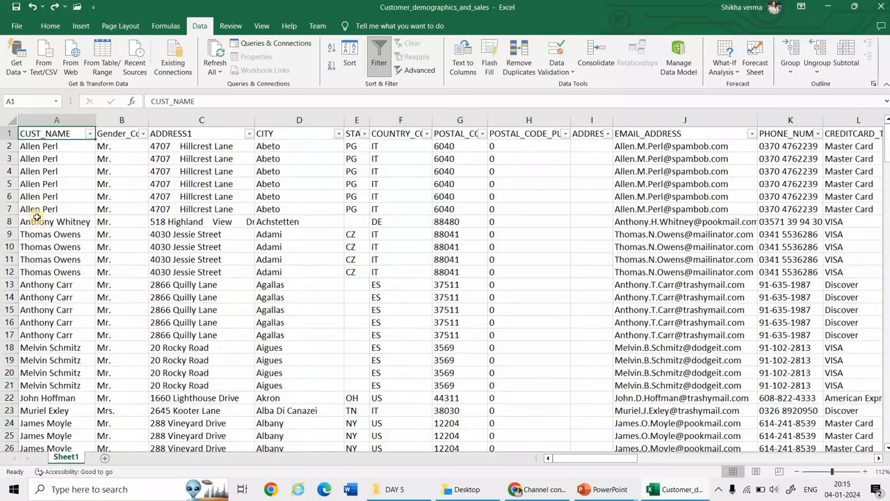
pyautogui.click(90, 133)
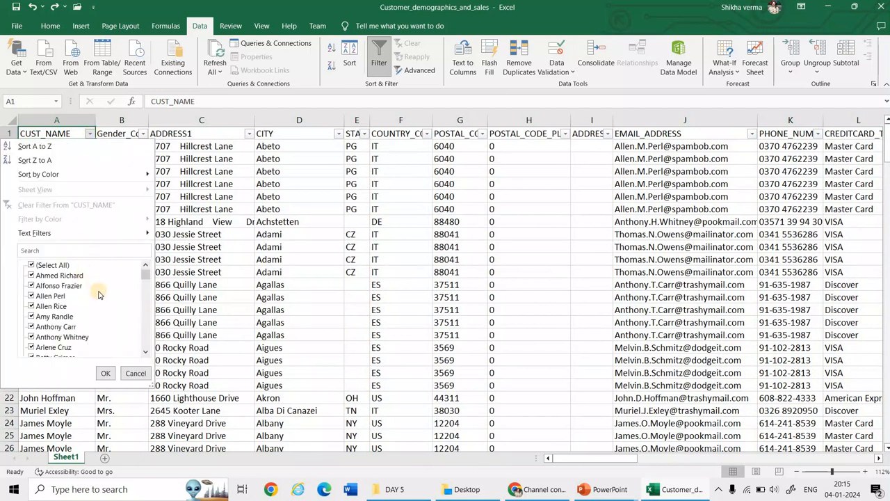
pyautogui.click(54, 266)
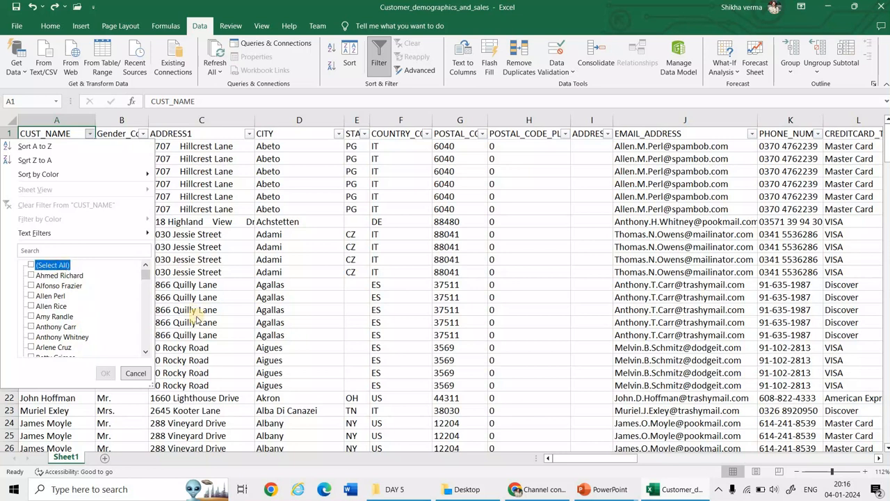
pyautogui.moveTo(146, 279); pyautogui.dragTo(142, 356)
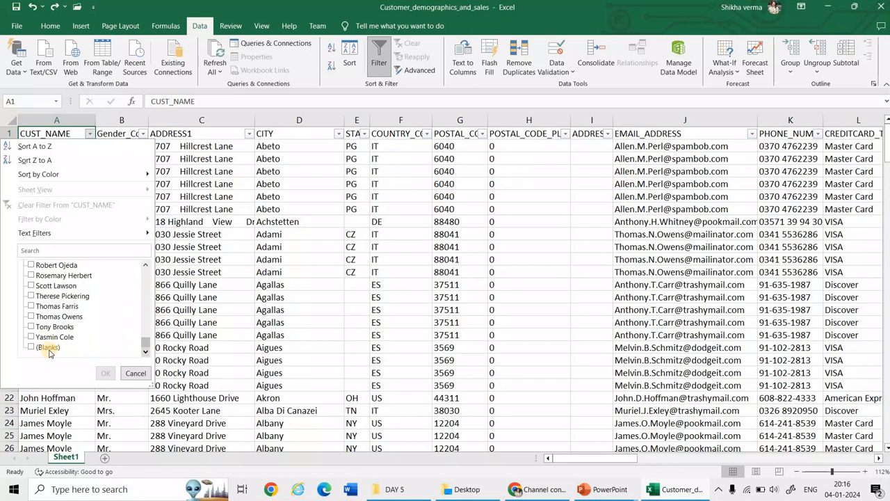
pyautogui.click(47, 348)
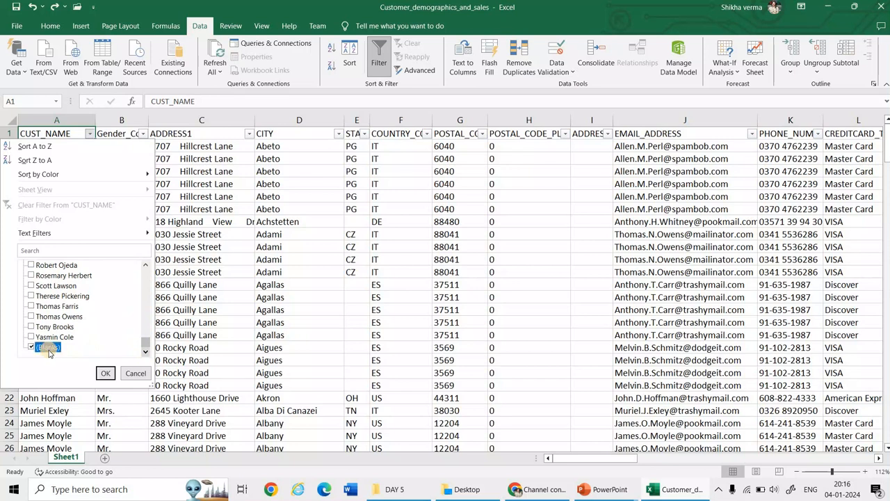
pyautogui.click(107, 375)
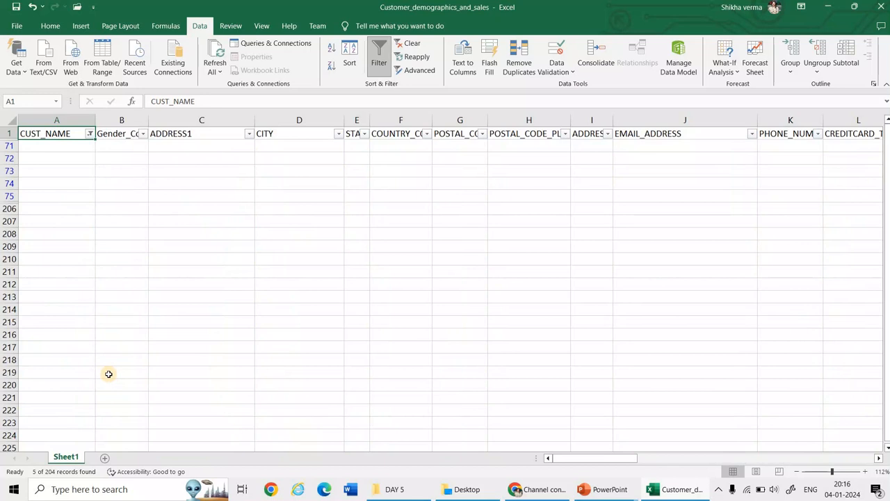
# Delete the filtered blank rows 71 to 75 from the sheet
pyautogui.click(839, 471)
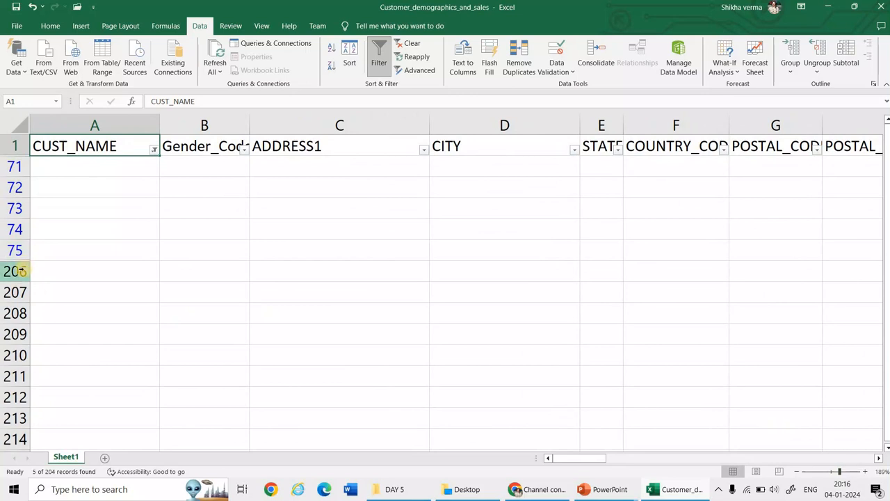
pyautogui.scroll(-2, 4, 365)
pyautogui.scroll(-4, 4, 366)
pyautogui.scroll(-1, 3, 355)
pyautogui.scroll(6, 4, 345)
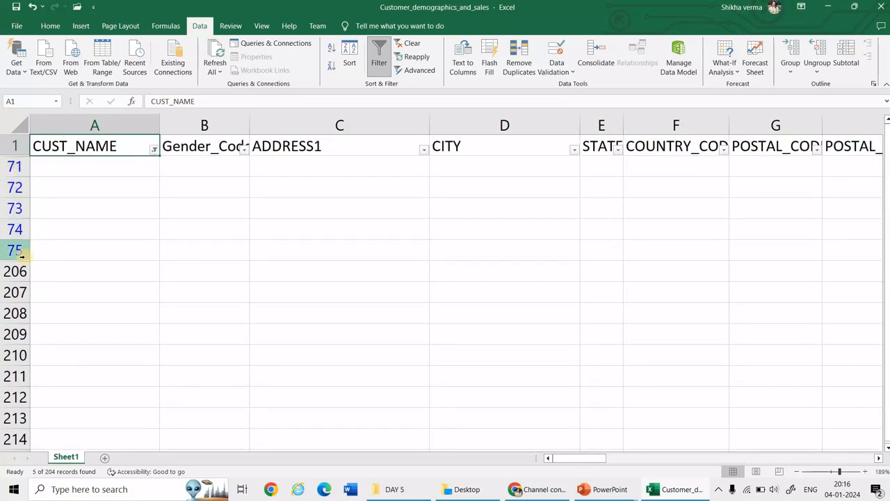
pyautogui.moveTo(15, 167); pyautogui.dragTo(16, 250)
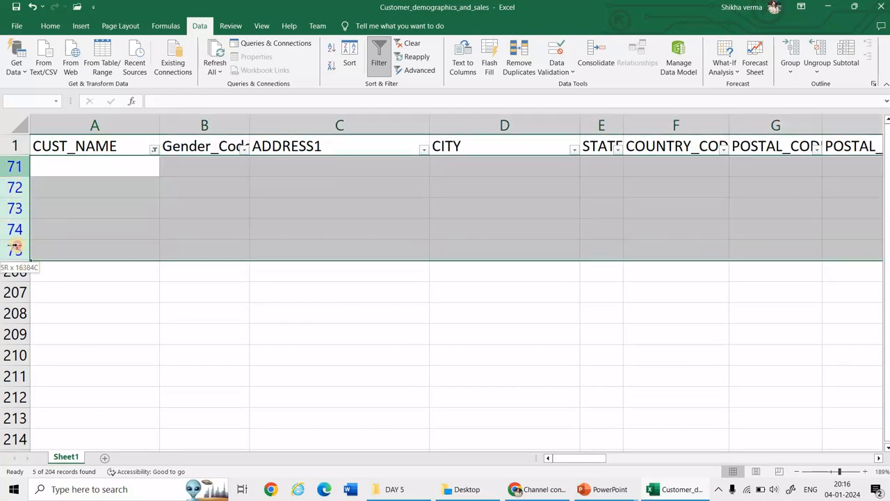
pyautogui.rightClick(36, 217)
pyautogui.click(73, 331)
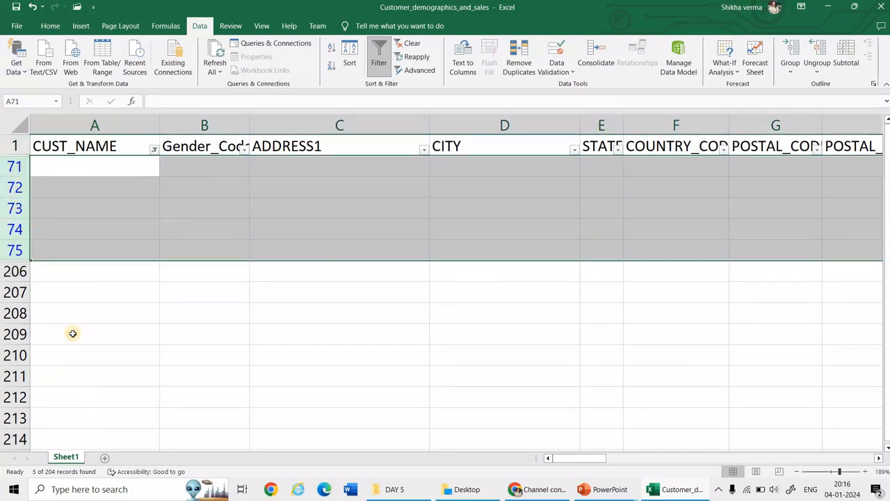
# Set the CUST_NAME filter back to all entries so that every customer row shows
pyautogui.click(154, 151)
pyautogui.click(51, 284)
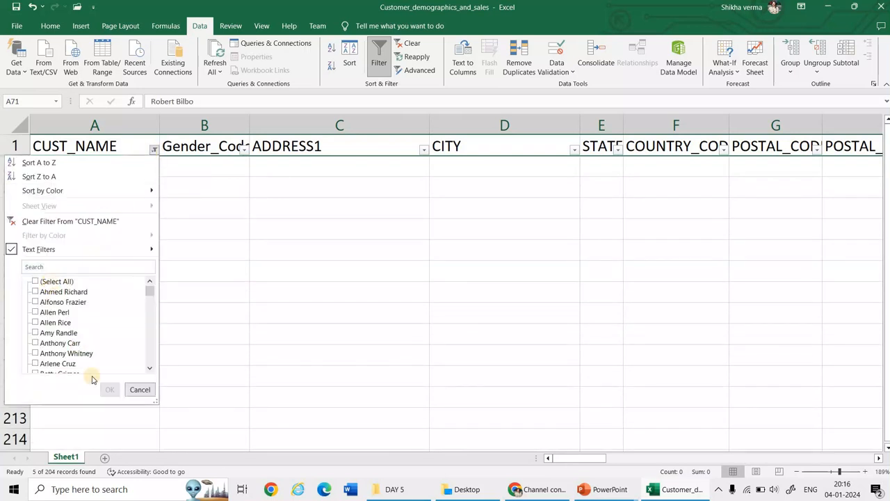
pyautogui.click(107, 388)
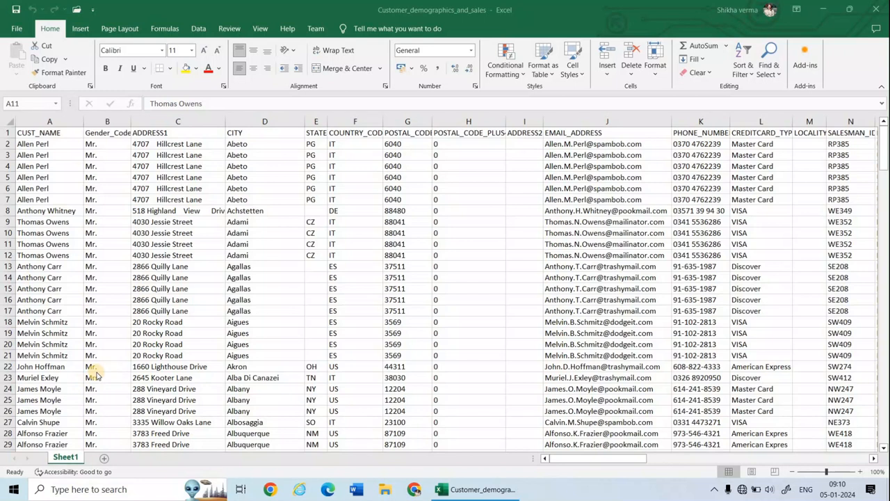
# Highlight duplicate values in the ORDER_ID column with Light Red Fill with Dark Red Text
pyautogui.click(468, 146)
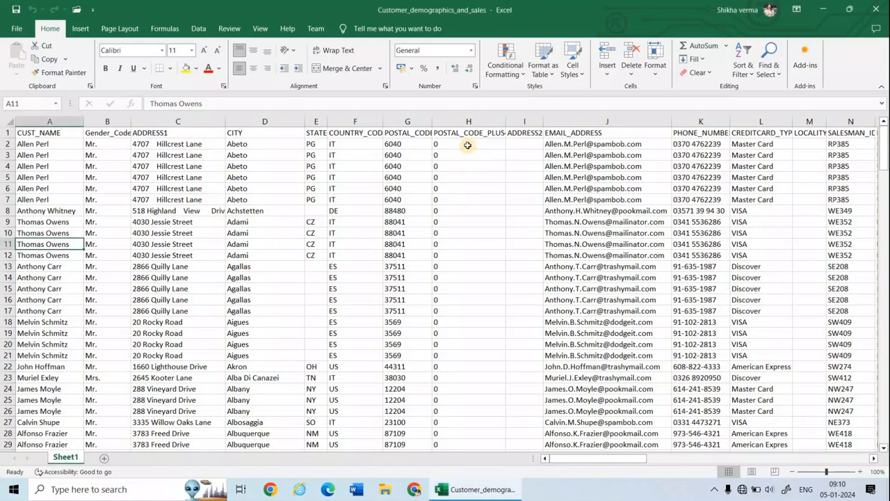
pyautogui.press('Right')
pyautogui.press('Right')
pyautogui.press('Right')
pyautogui.press('Right')
pyautogui.press('Right')
pyautogui.press('Right')
pyautogui.press('Right')
pyautogui.press('Right')
pyautogui.press('Right')
pyautogui.press('Right')
pyautogui.press('Right')
pyautogui.press('Right')
pyautogui.press('Right')
pyautogui.press('Right')
pyautogui.press('Right')
pyautogui.press('Right')
pyautogui.press('Right')
pyautogui.press('Right')
pyautogui.press('Right')
pyautogui.press('Right')
pyautogui.press('Right')
pyautogui.press('Right')
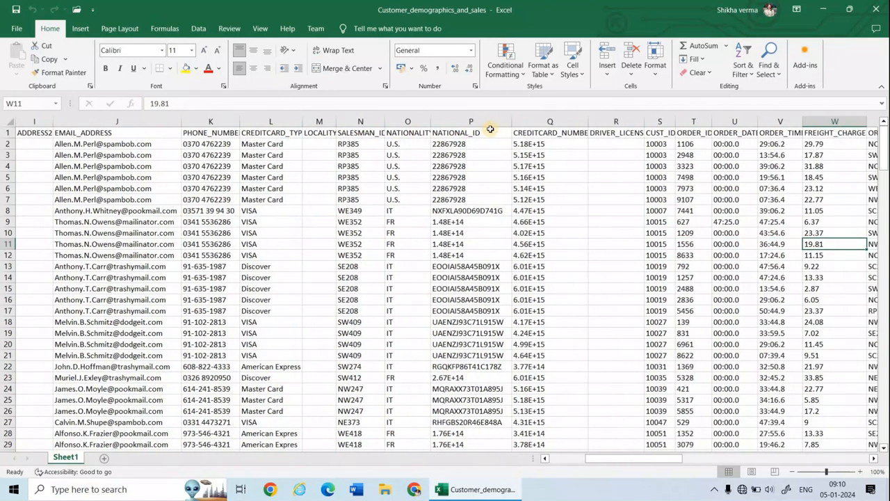
pyautogui.press('Left')
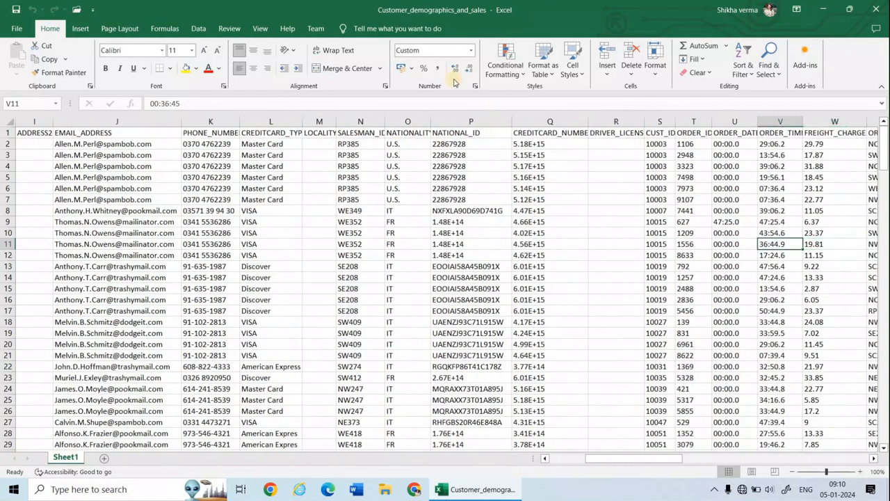
pyautogui.click(702, 120)
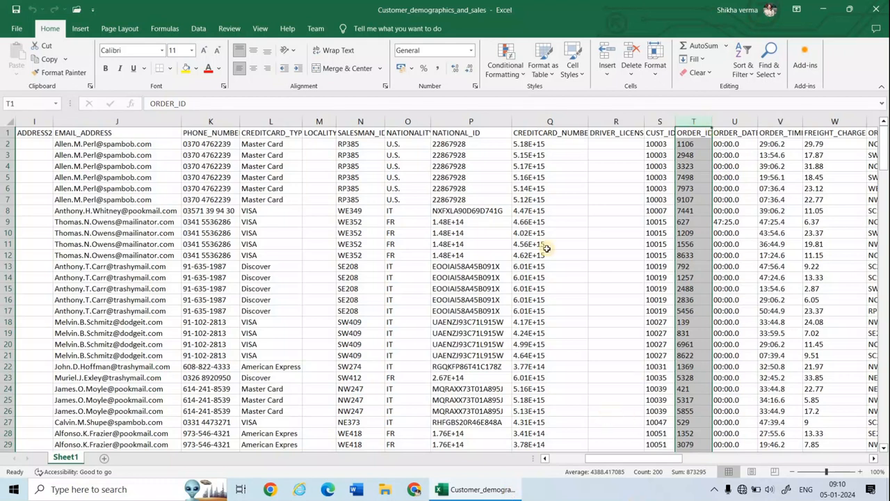
pyautogui.click(523, 78)
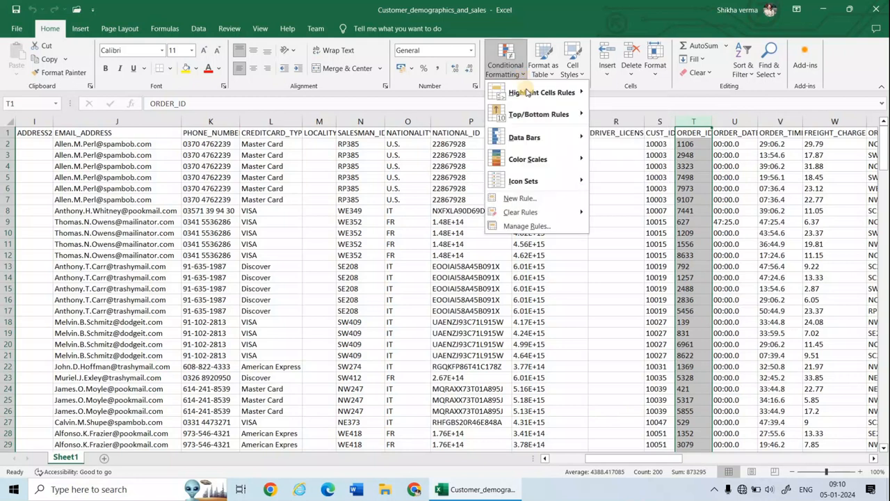
pyautogui.moveTo(527, 92)
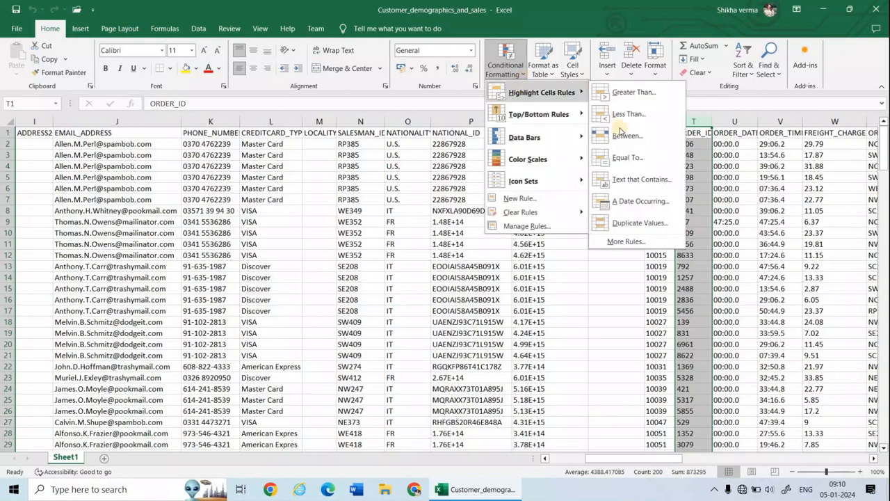
pyautogui.click(630, 221)
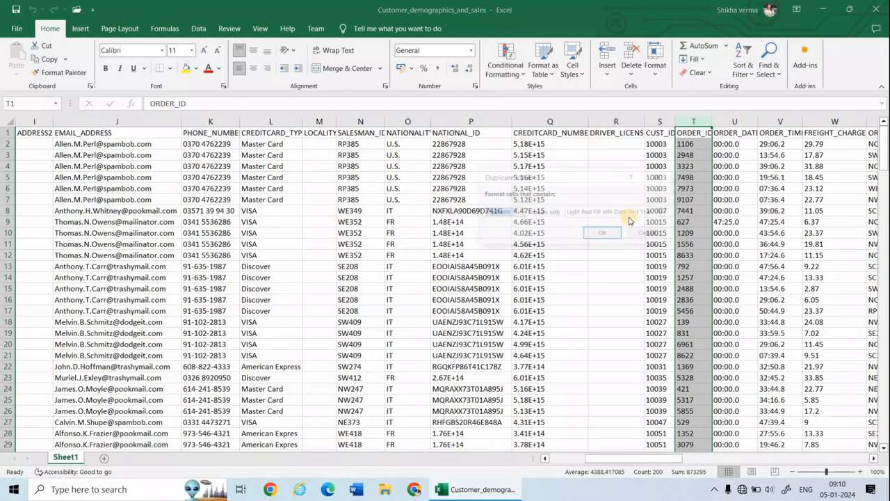
pyautogui.click(603, 233)
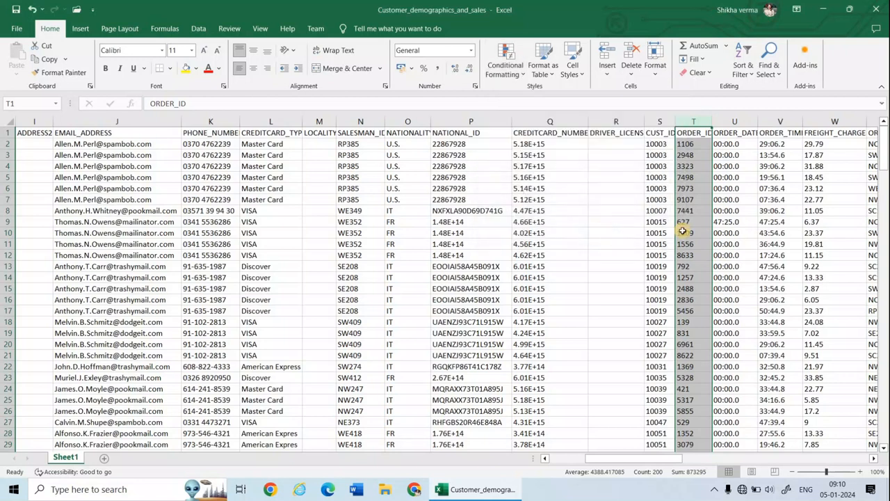
# Examine the ORDER_ID column for highlighted duplicate order numbers
pyautogui.scroll(-15, 683, 231)
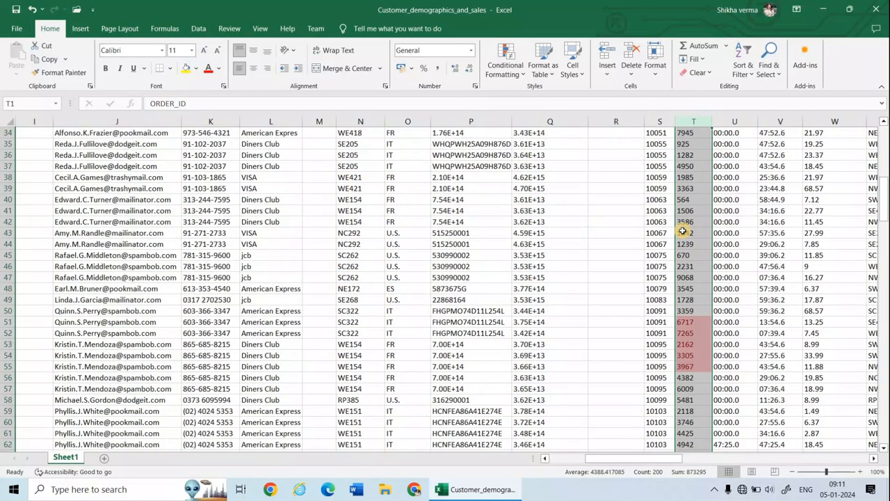
pyautogui.scroll(1, 697, 240)
pyautogui.click(693, 233)
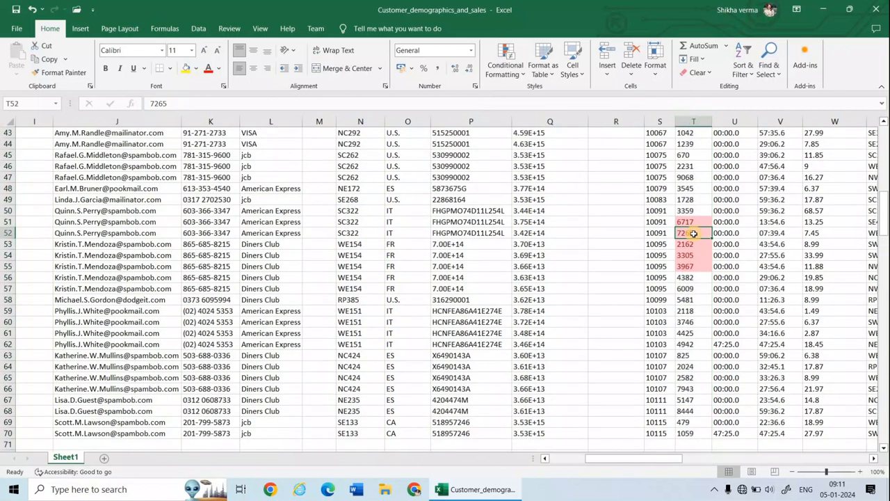
pyautogui.click(836, 472)
pyautogui.scroll(3, 779, 332)
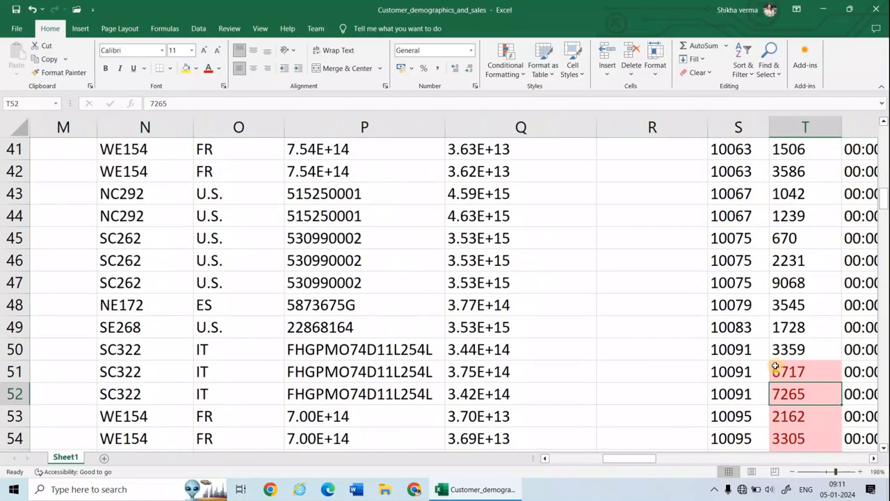
pyautogui.scroll(-2, 775, 367)
pyautogui.scroll(-6, 775, 366)
pyautogui.scroll(-7, 775, 365)
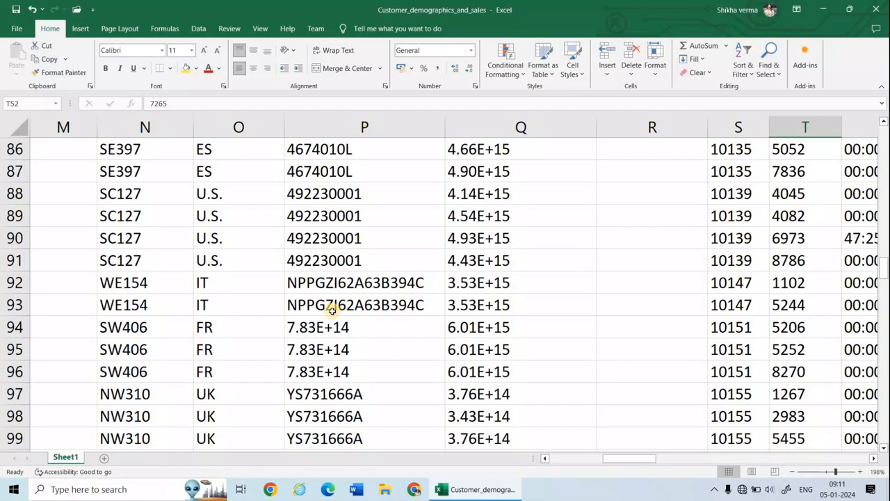
# Remove duplicate rows from the whole data range starting at A1, comparing all columns and treating the first row as headers
pyautogui.hotkey('ctrl', 'shift', 'End')
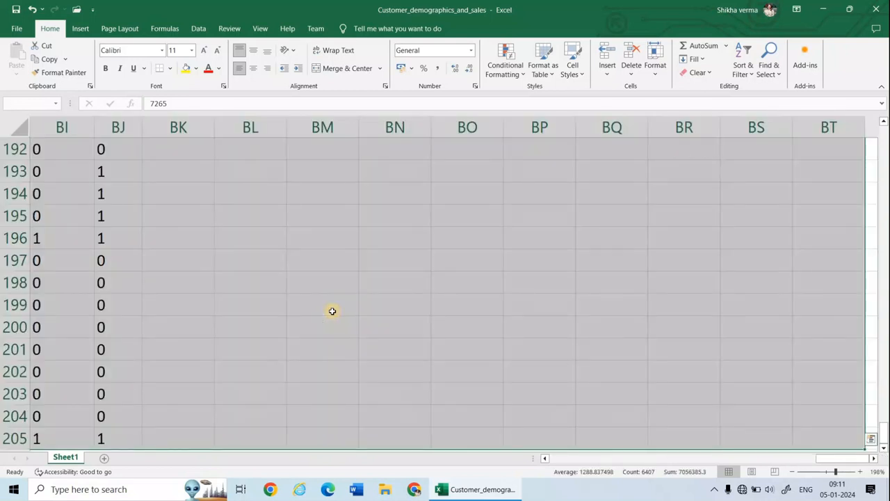
pyautogui.hotkey('ctrl', 'Home')
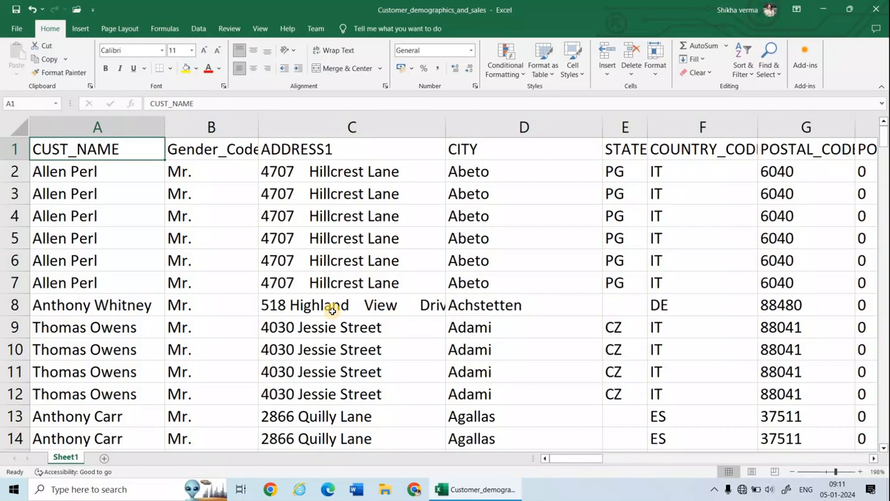
pyautogui.hotkey('ctrl', 'shift', 'End')
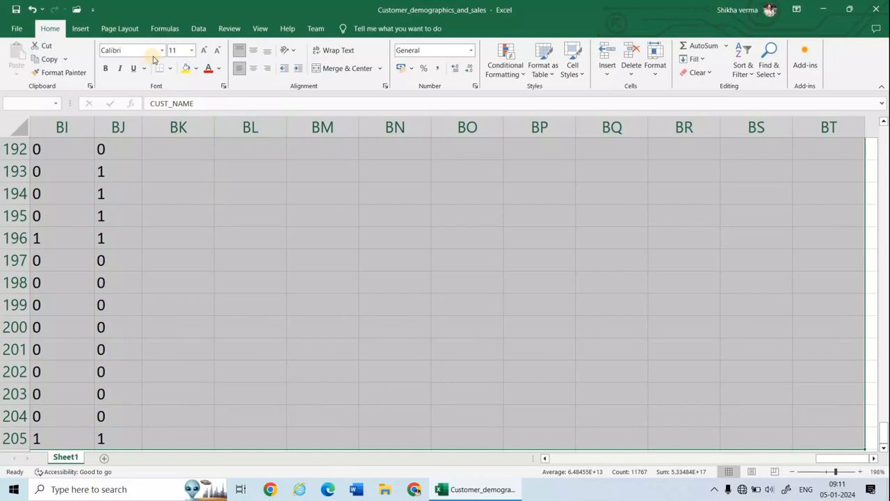
pyautogui.click(197, 29)
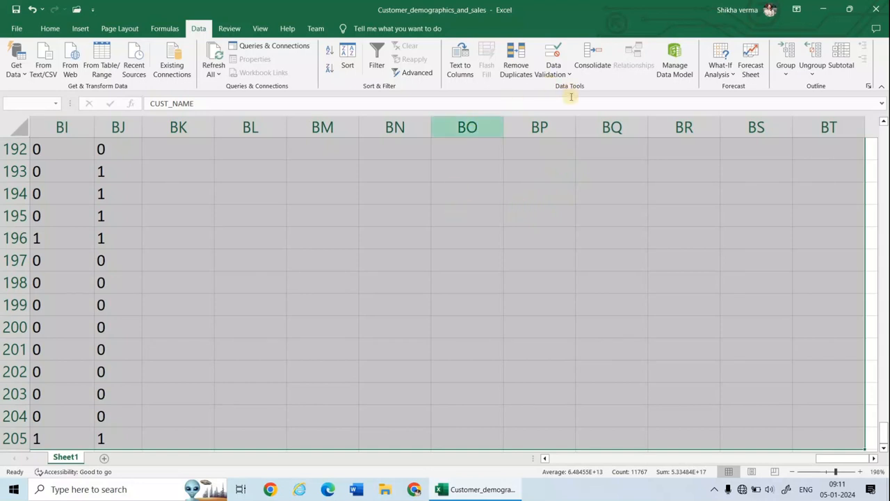
pyautogui.click(516, 66)
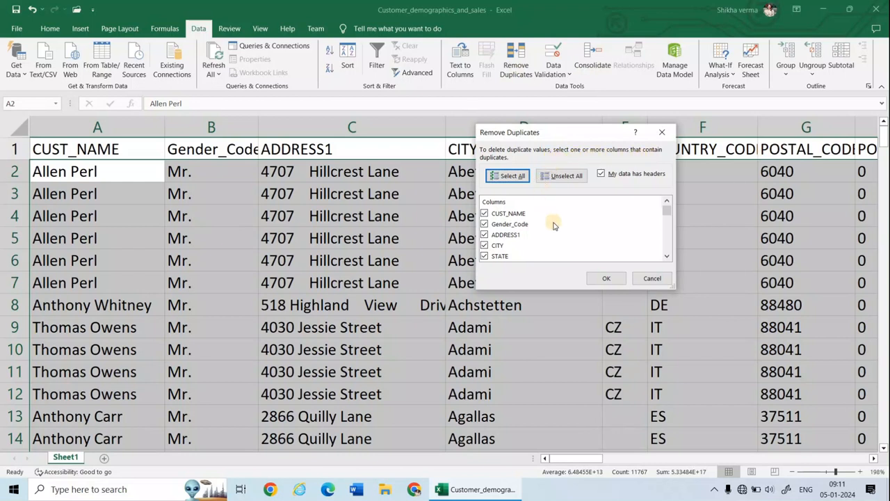
pyautogui.click(515, 217)
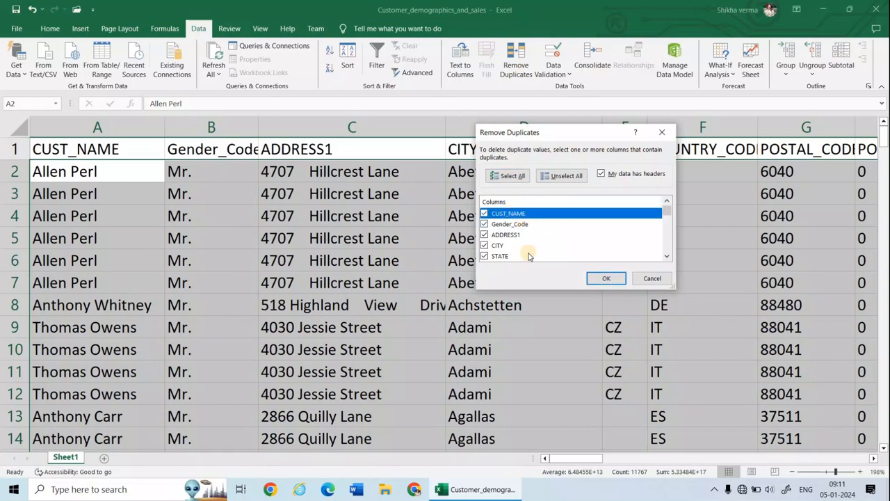
pyautogui.moveTo(670, 215)
pyautogui.mouseDown()
pyautogui.moveTo(664, 246)
pyautogui.moveTo(656, 205)
pyautogui.mouseUp()
pyautogui.click(607, 279)
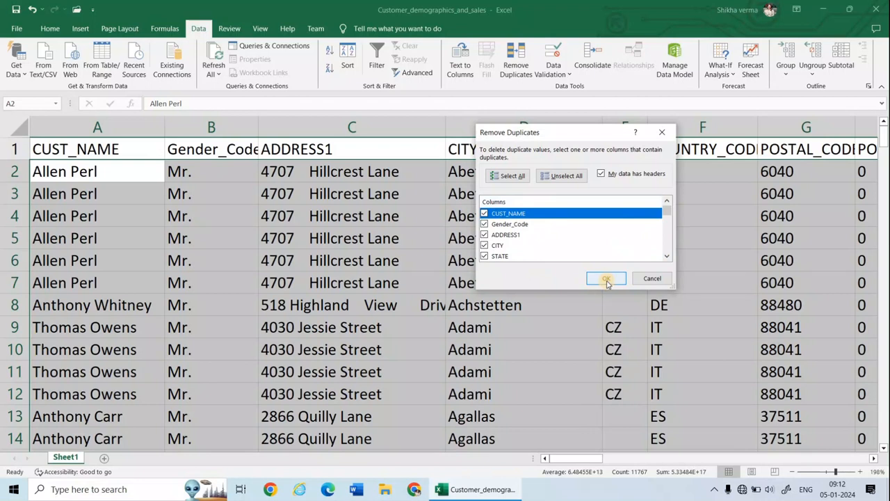
pyautogui.click(607, 279)
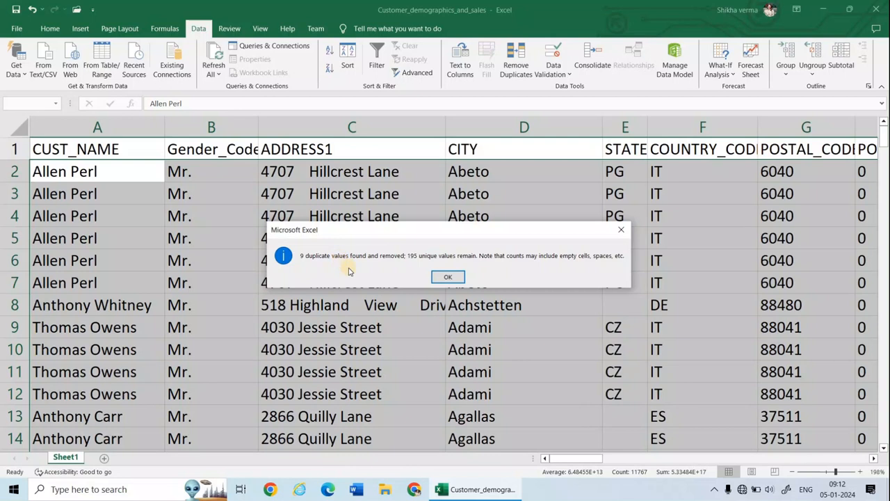
pyautogui.click(448, 278)
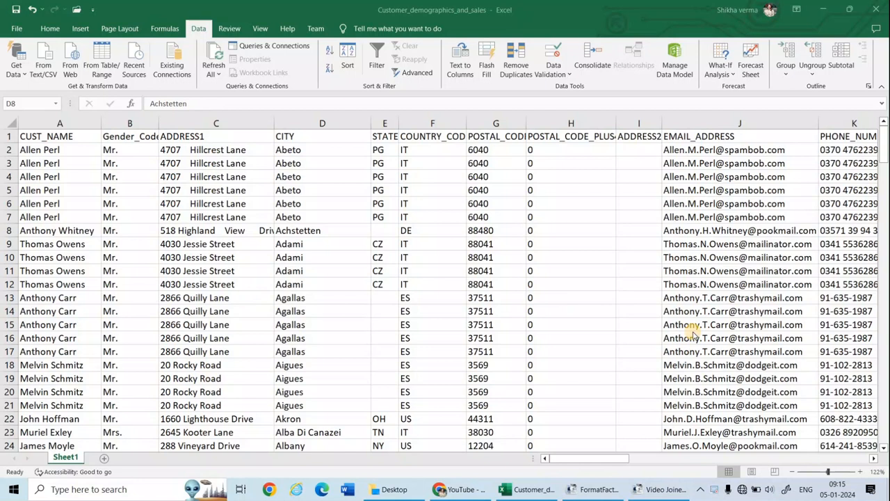
# Search the sheet for "jcb" and step through several matches in the credit card type column
pyautogui.click(50, 29)
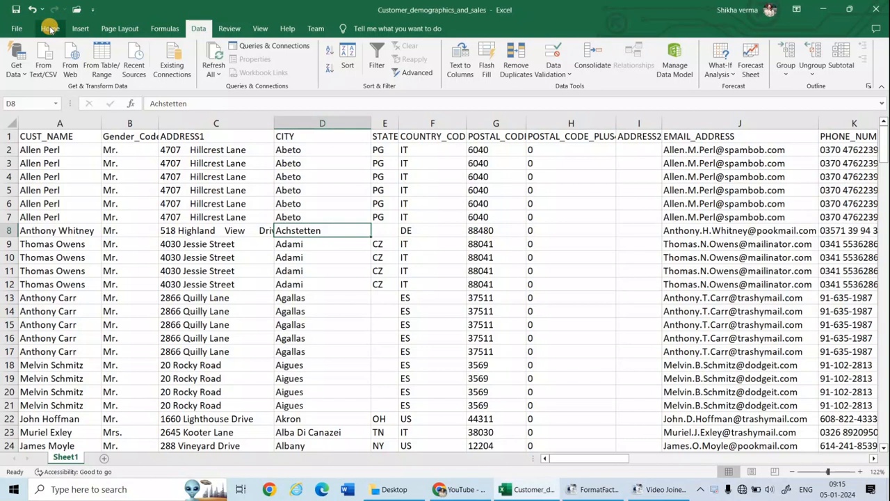
pyautogui.click(49, 30)
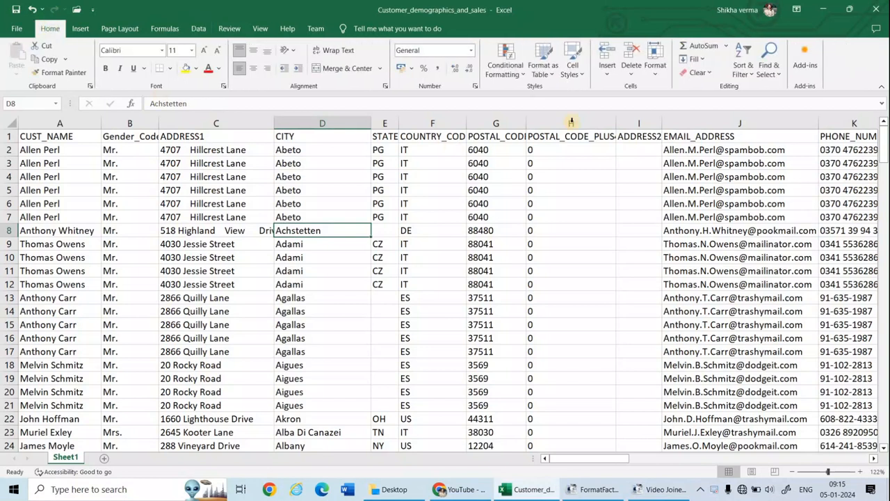
pyautogui.click(772, 74)
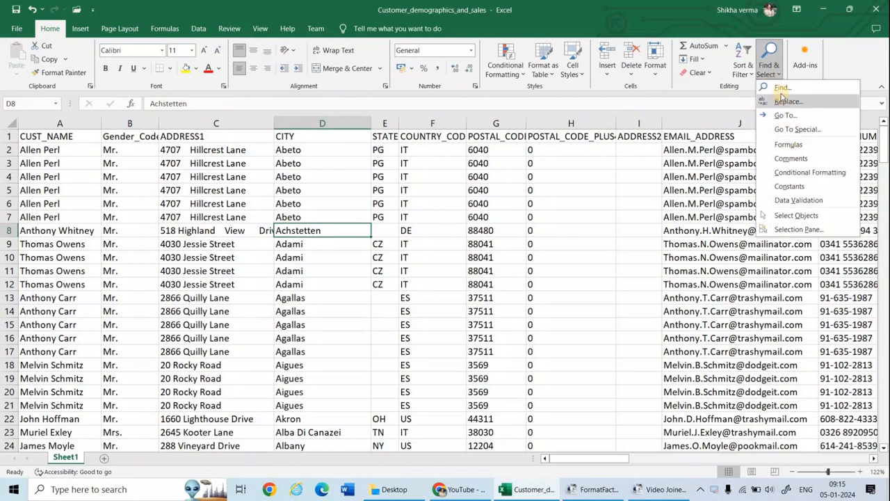
pyautogui.click(780, 88)
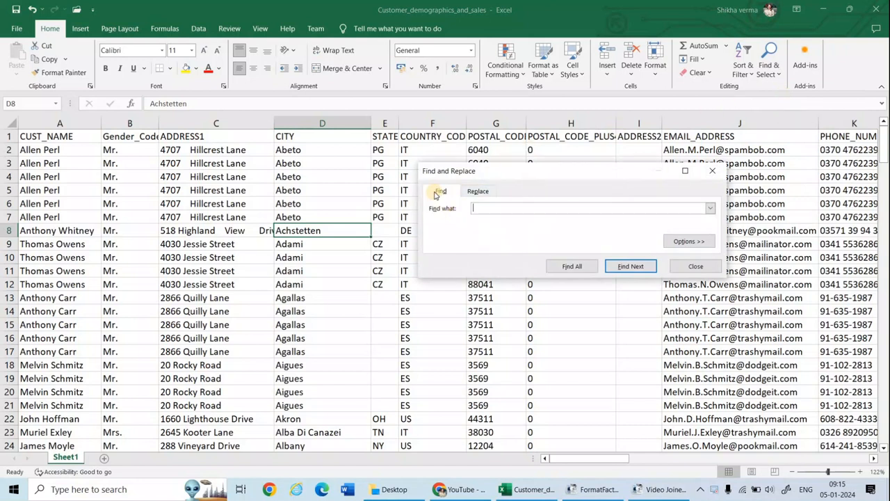
pyautogui.click(478, 191)
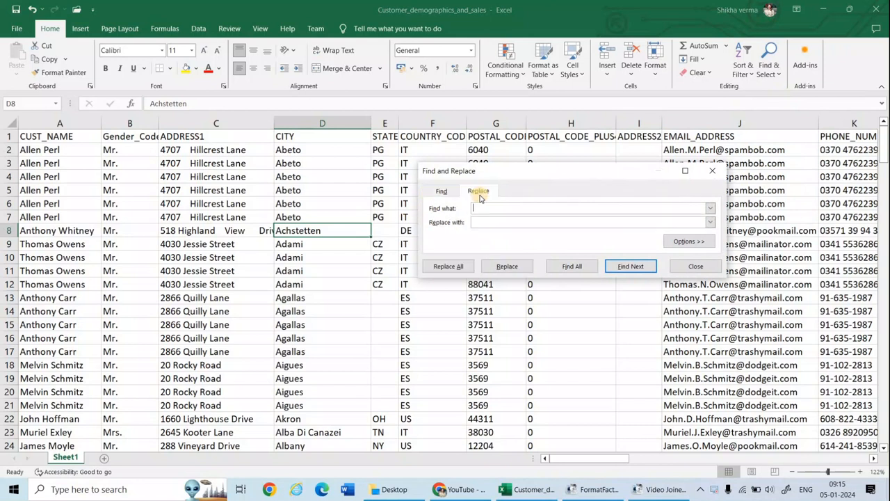
pyautogui.click(443, 191)
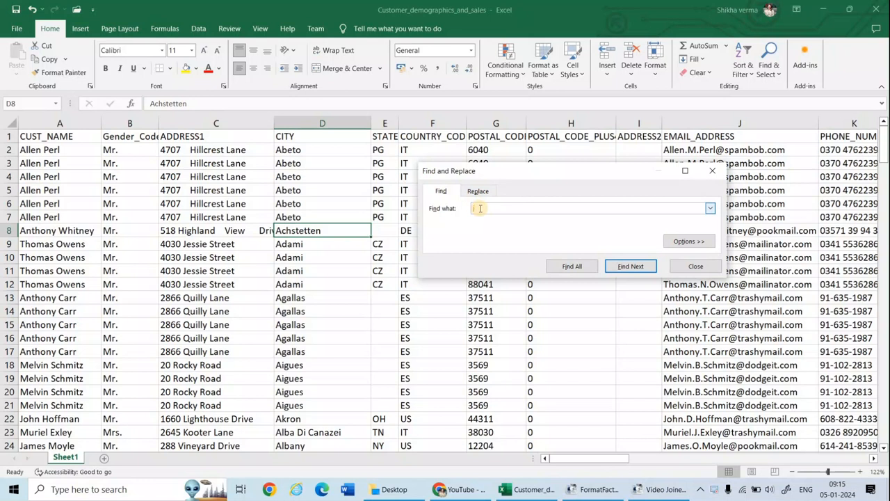
pyautogui.click(612, 267)
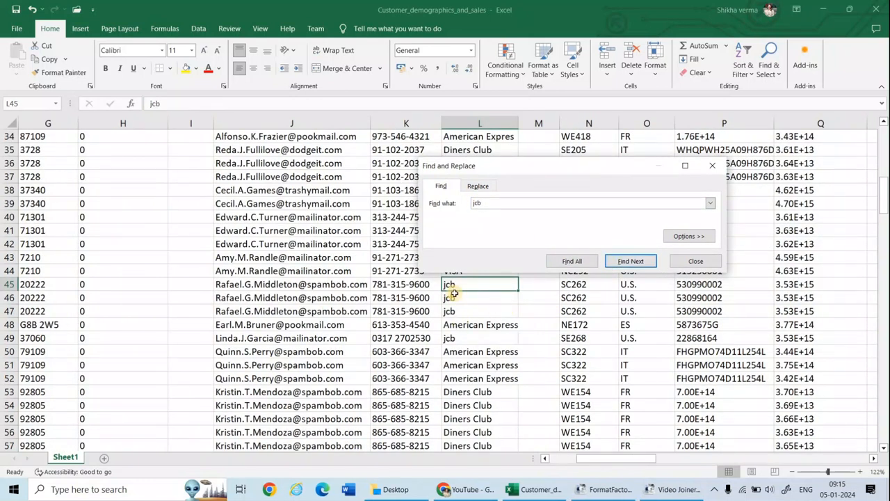
pyautogui.click(623, 262)
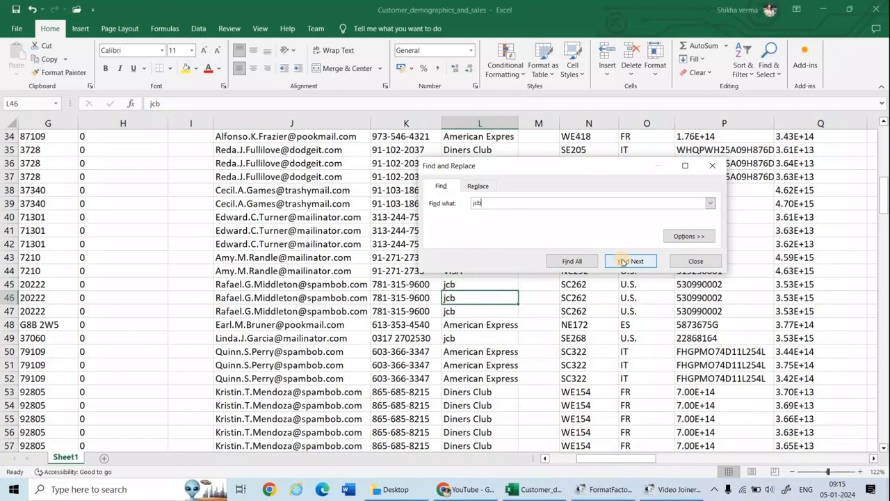
pyautogui.click(623, 262)
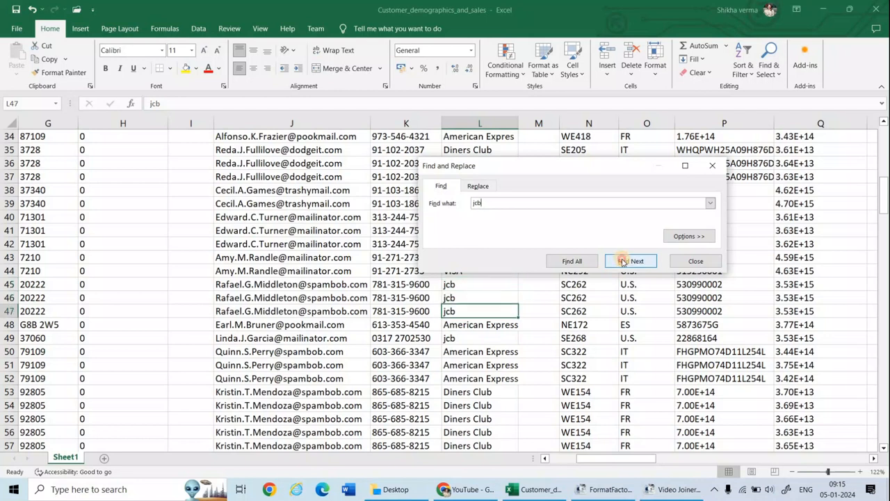
pyautogui.click(623, 262)
pyautogui.click(623, 262)
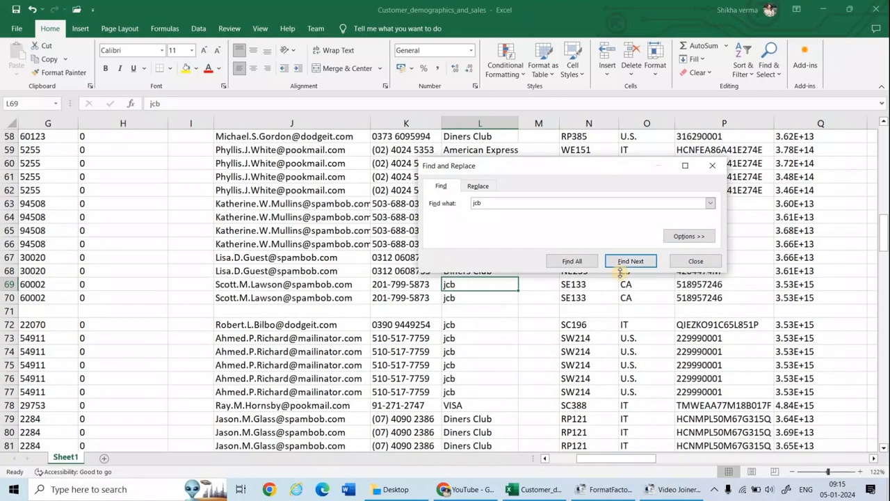
# Replace every "jcb" in the sheet with "JCB"
pyautogui.click(489, 185)
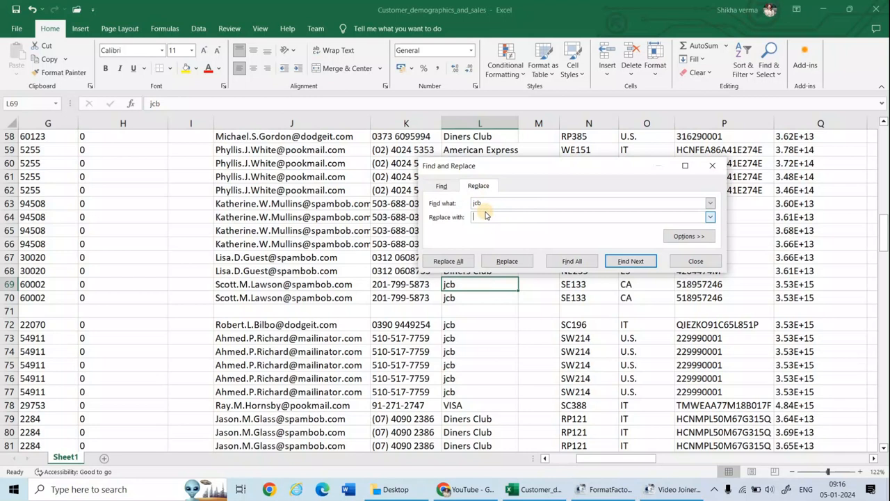
pyautogui.click(485, 216)
pyautogui.write('JCB')
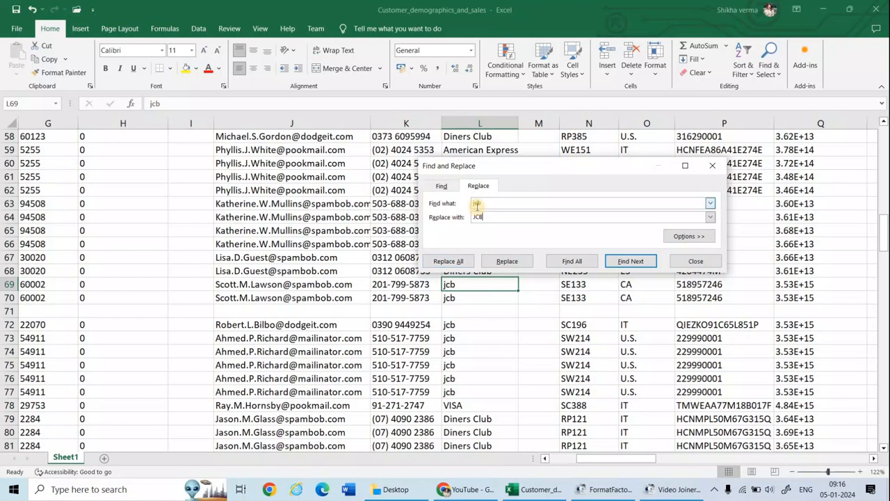
pyautogui.click(455, 261)
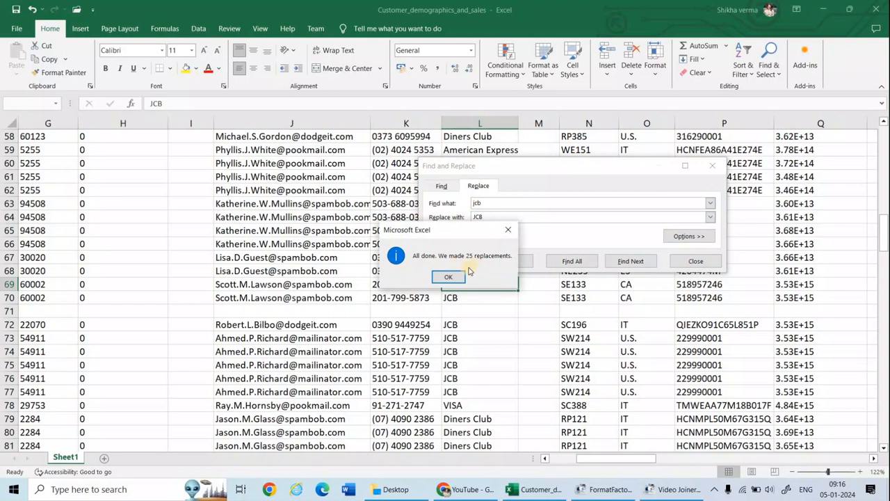
pyautogui.click(451, 278)
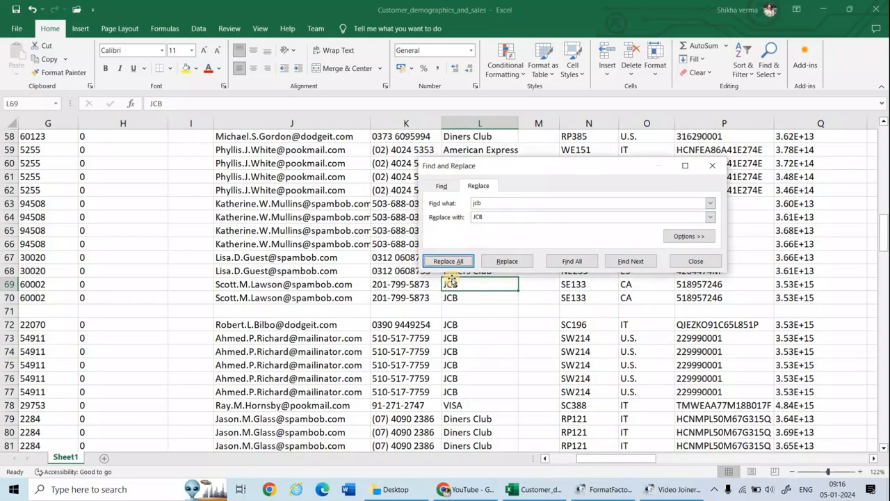